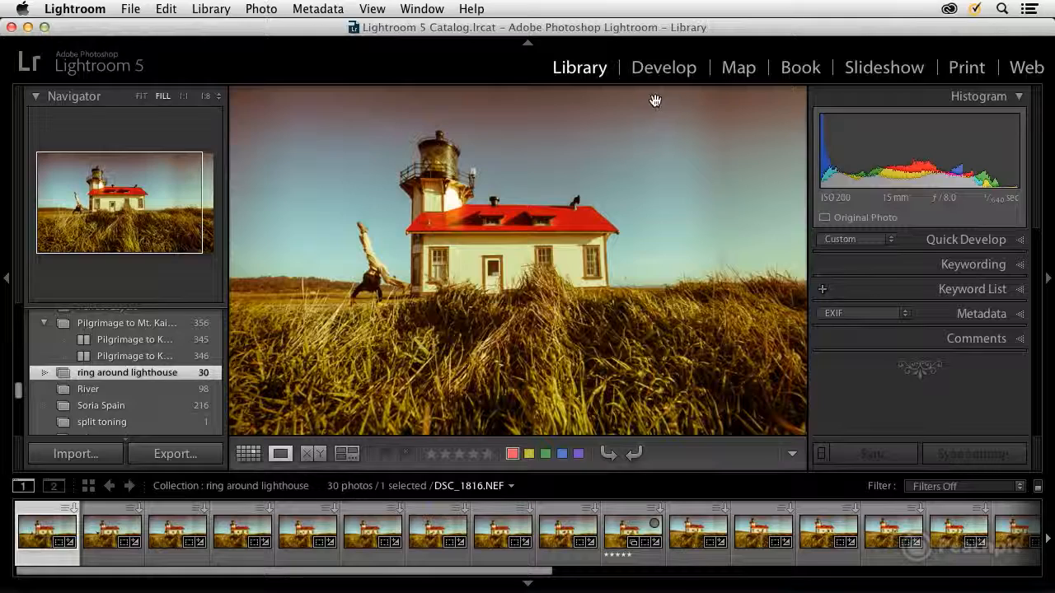
# - Select all photos of the ring around lighthouse collection in the grid view
pyautogui.doubleClick(461, 241)
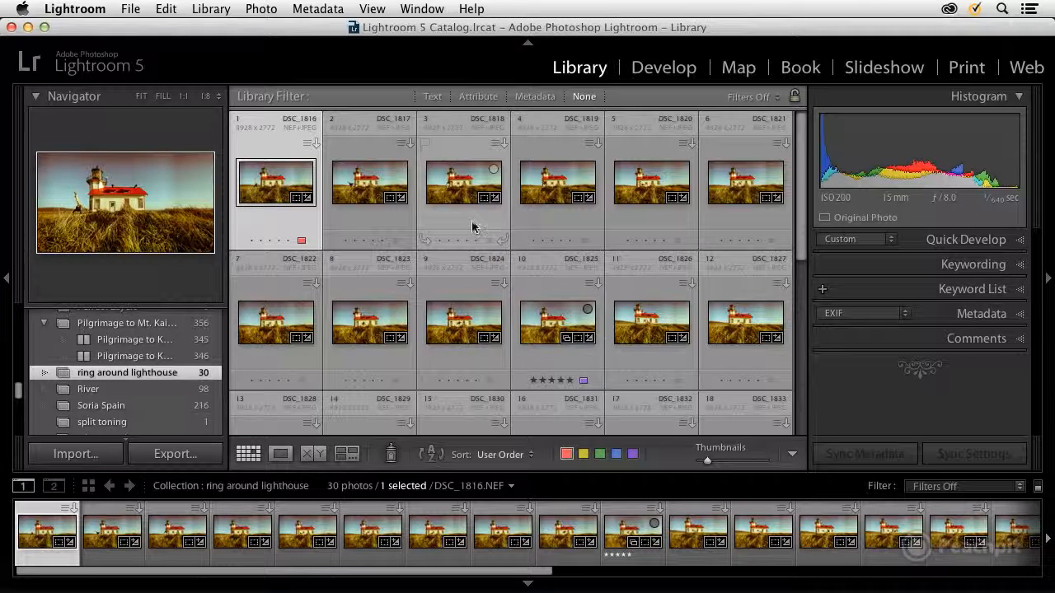
pyautogui.doubleClick(274, 188)
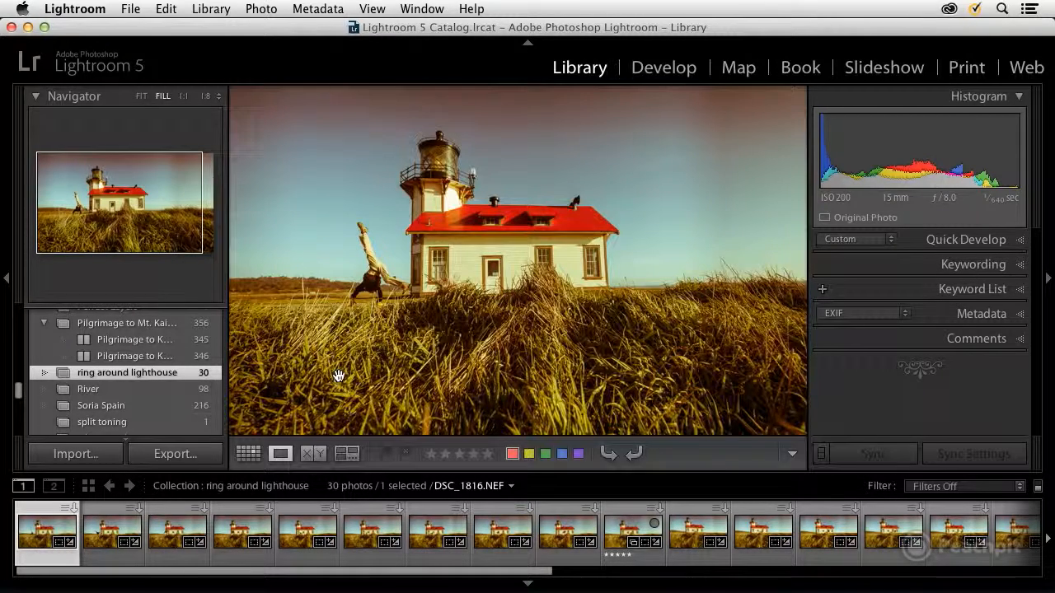
pyautogui.press('g')
pyautogui.press('super+a')
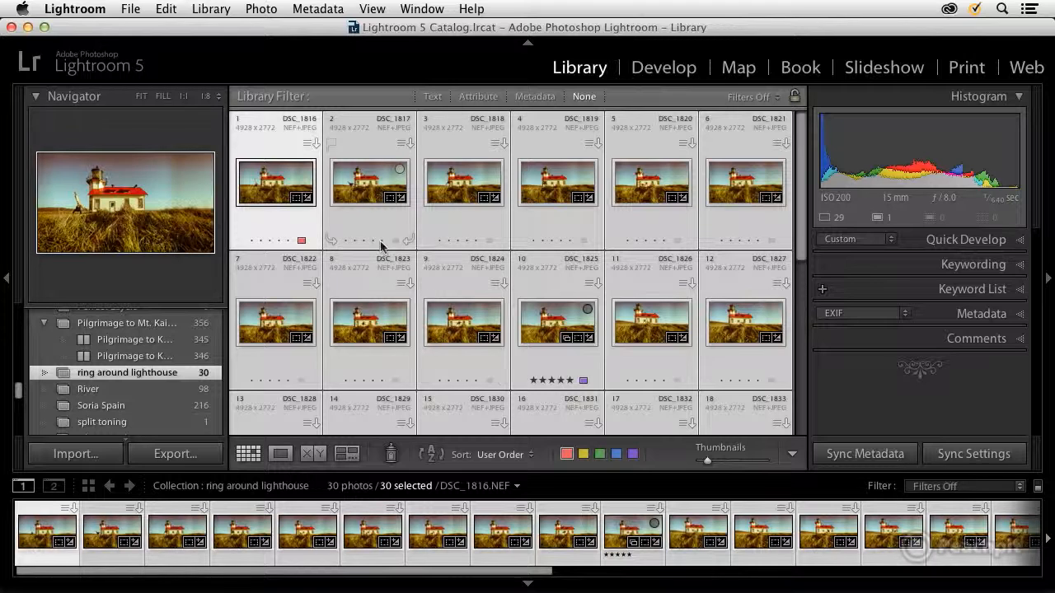
# - Export the selected photos with the Animation preset as 1600-pixel uncompressed sRGB TIFFs into an Animation subfolder, opening them in Adobe Photoshop CC
pyautogui.click(162, 455)
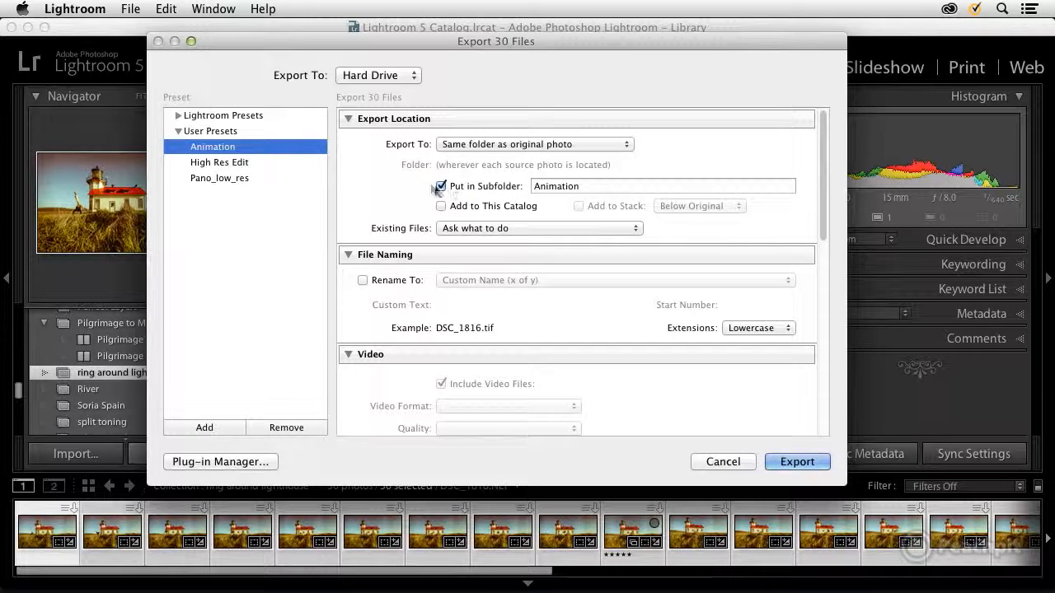
pyautogui.scroll(-5, 556, 215)
pyautogui.scroll(-4, 555, 216)
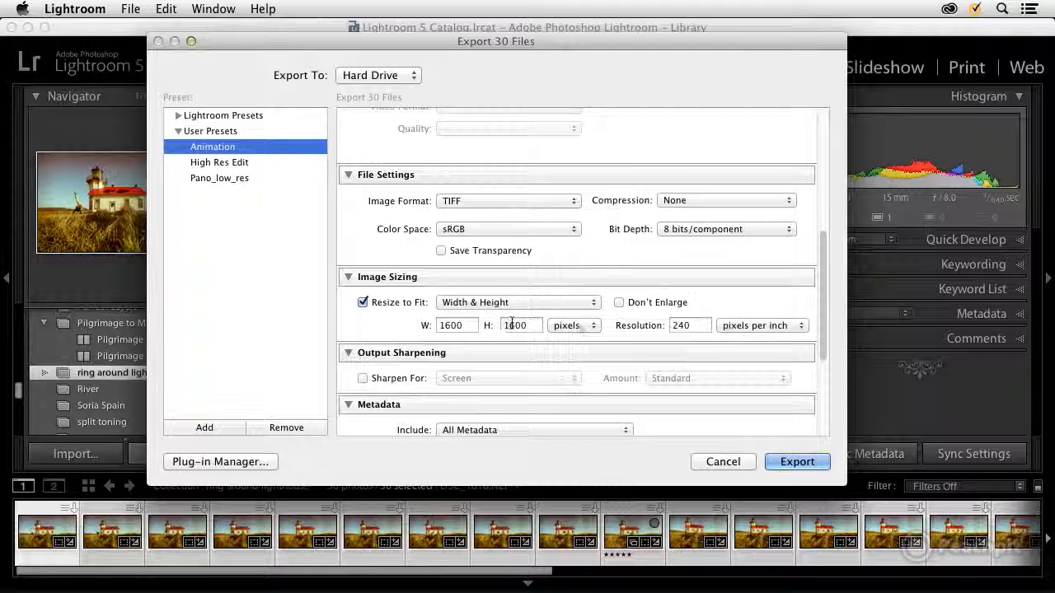
pyautogui.scroll(-1, 553, 330)
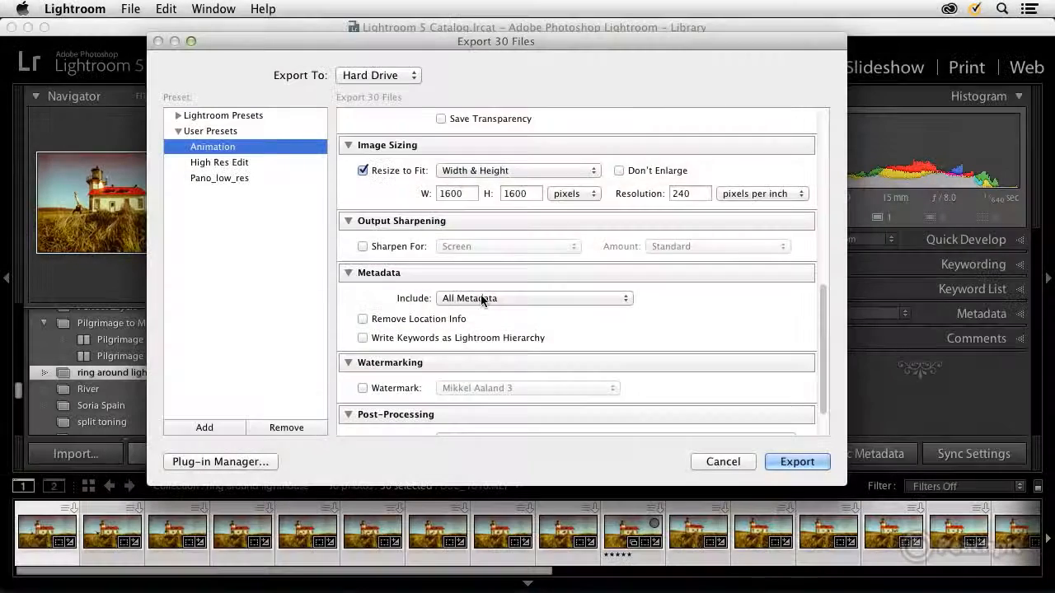
pyautogui.scroll(-2, 483, 300)
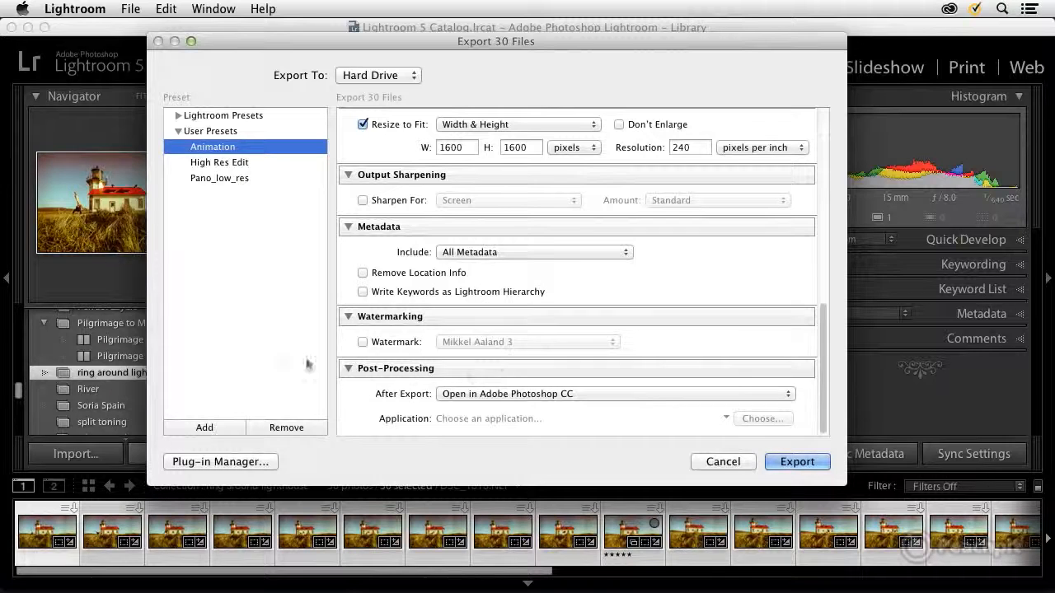
pyautogui.click(487, 395)
pyautogui.click(487, 395)
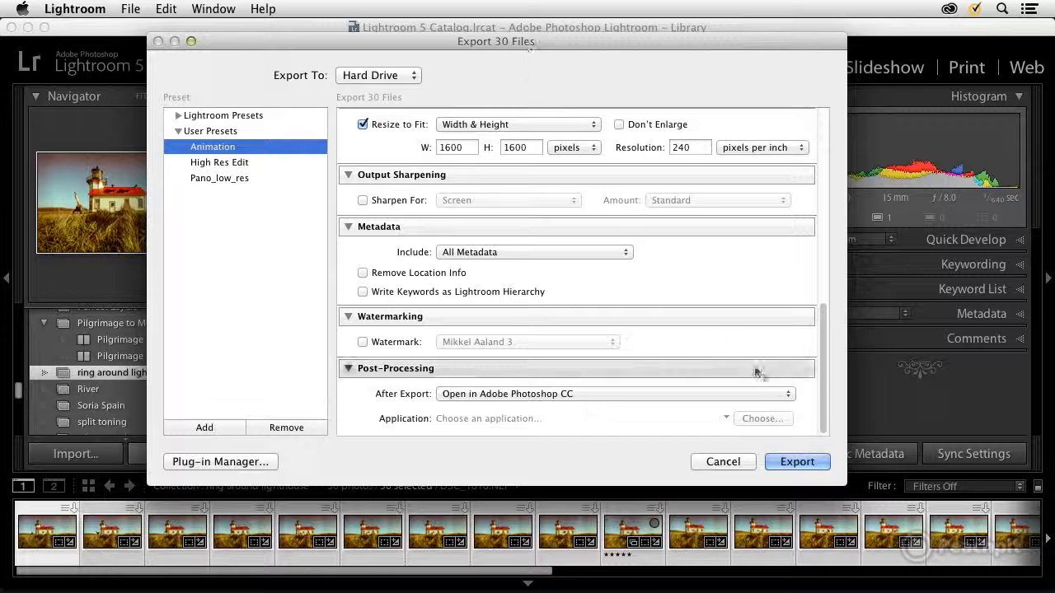
pyautogui.click(789, 462)
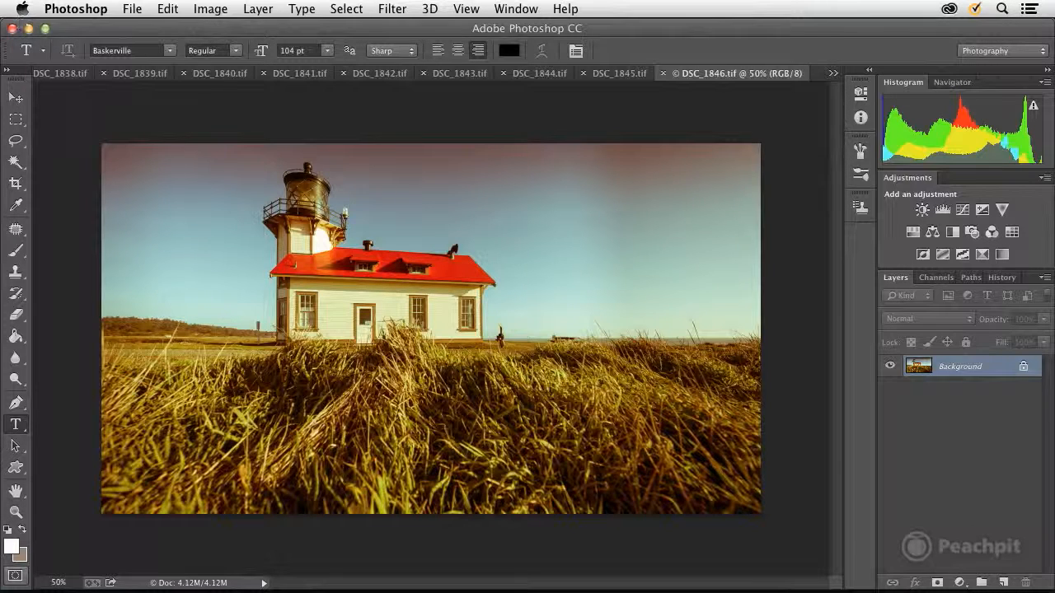
# - Load all open TIFF files into a single layered document with the Load Files into Stack script
pyautogui.click(122, 7)
pyautogui.moveTo(186, 390)
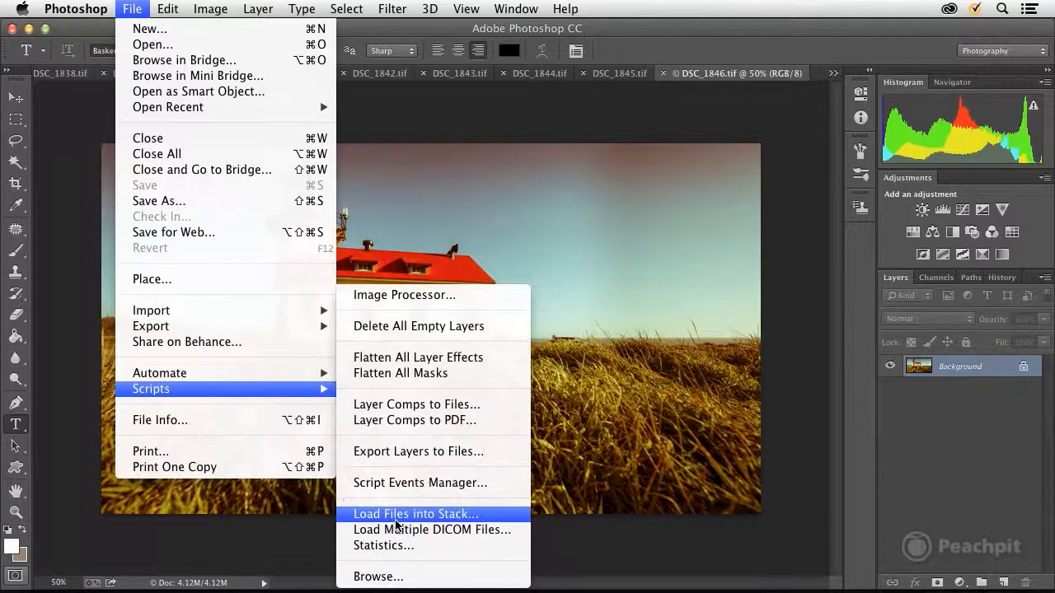
pyautogui.click(396, 519)
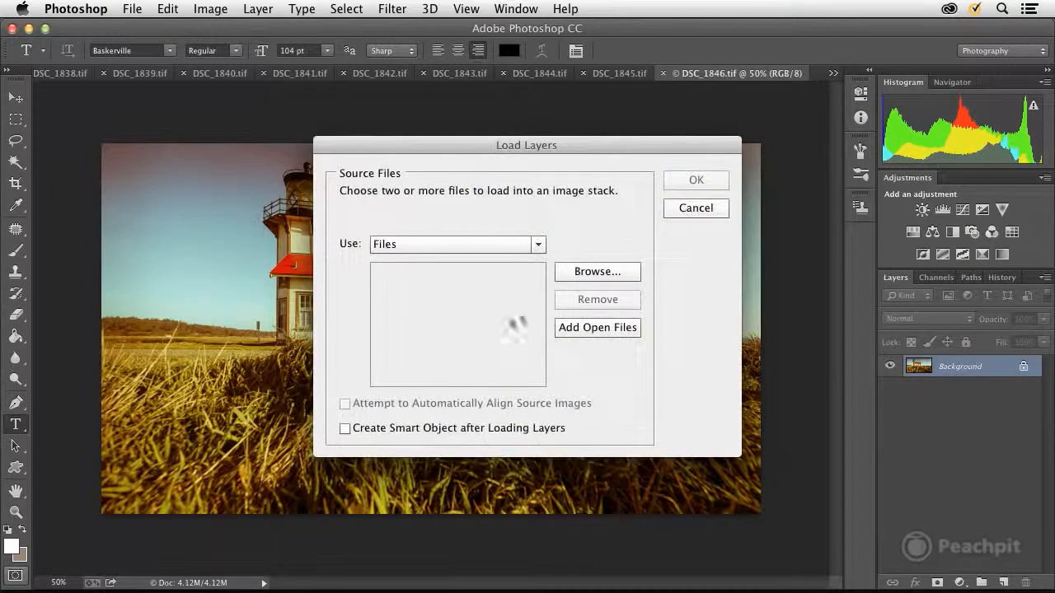
pyautogui.click(576, 326)
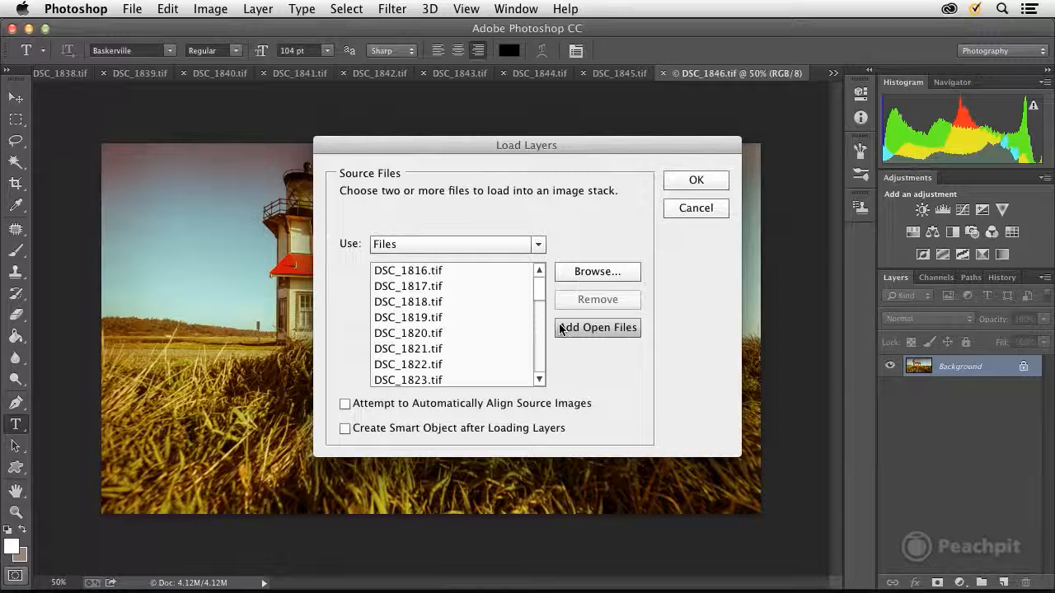
pyautogui.click(697, 180)
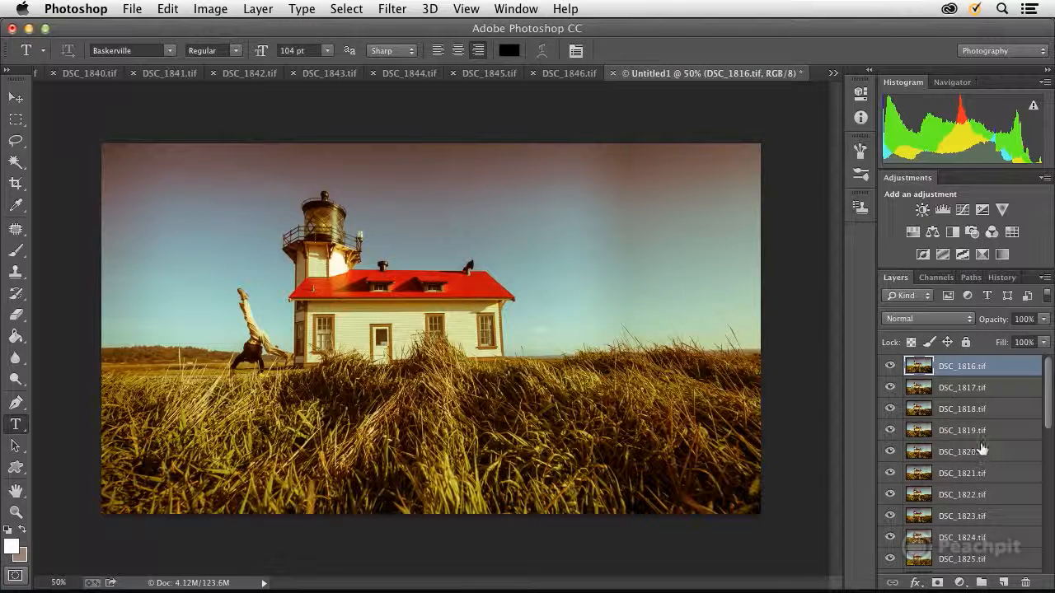
# - Select all layers from DSC_1816.tif to DSC_1846.tif and create a frame animation in the Timeline
pyautogui.scroll(-5, 962, 476)
pyautogui.scroll(-5, 962, 477)
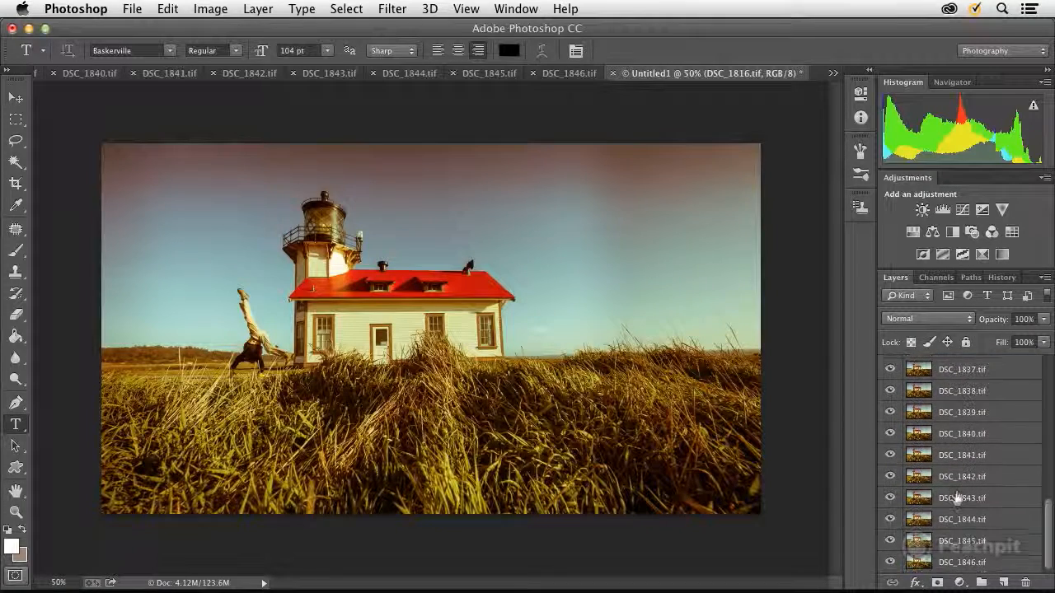
pyautogui.keyDown('shift'); pyautogui.click(952, 562); pyautogui.keyUp('shift')
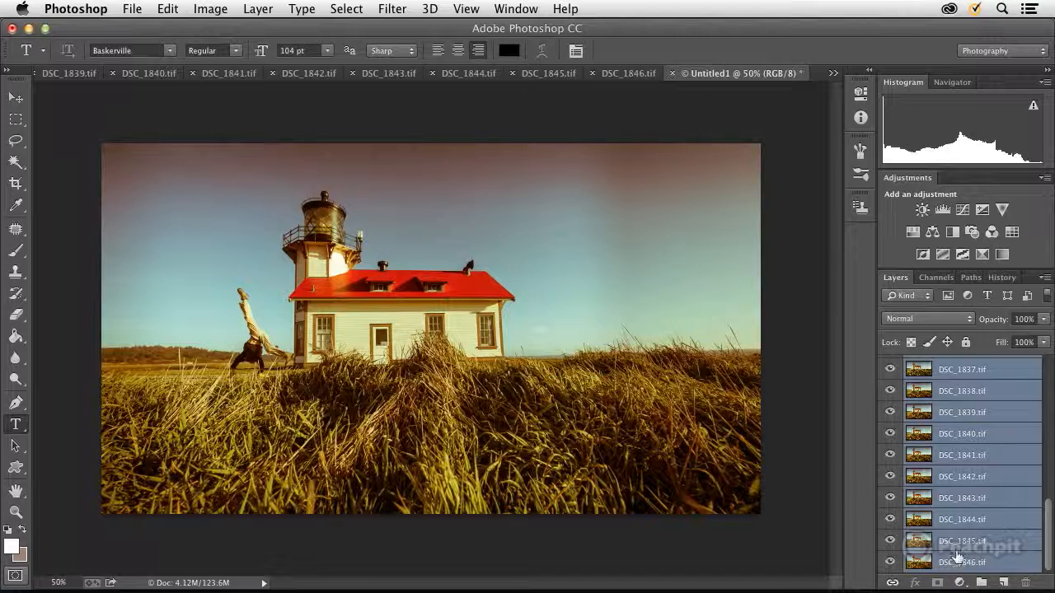
pyautogui.click(512, 8)
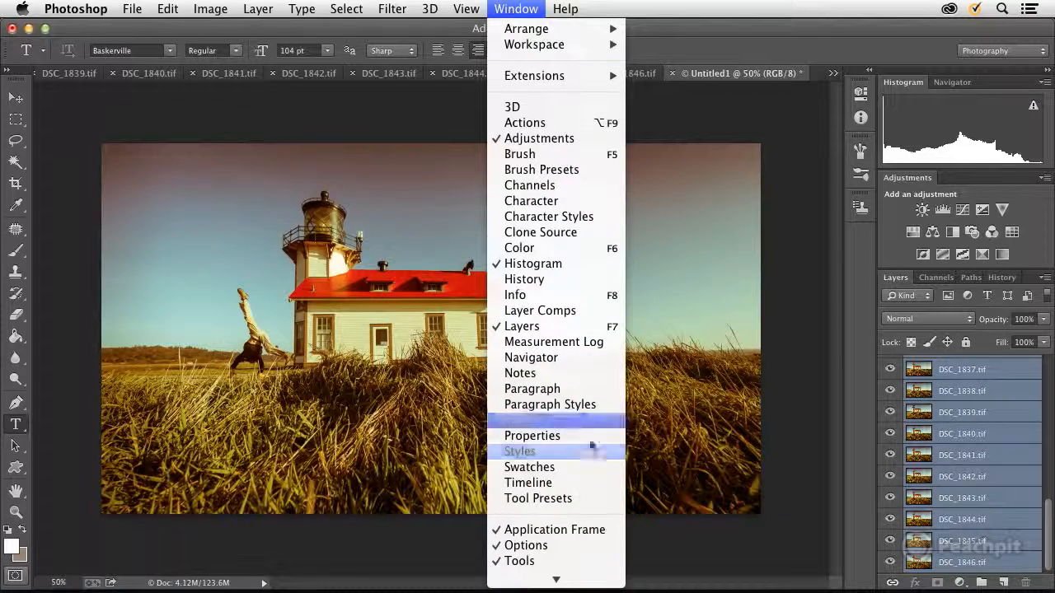
pyautogui.click(569, 494)
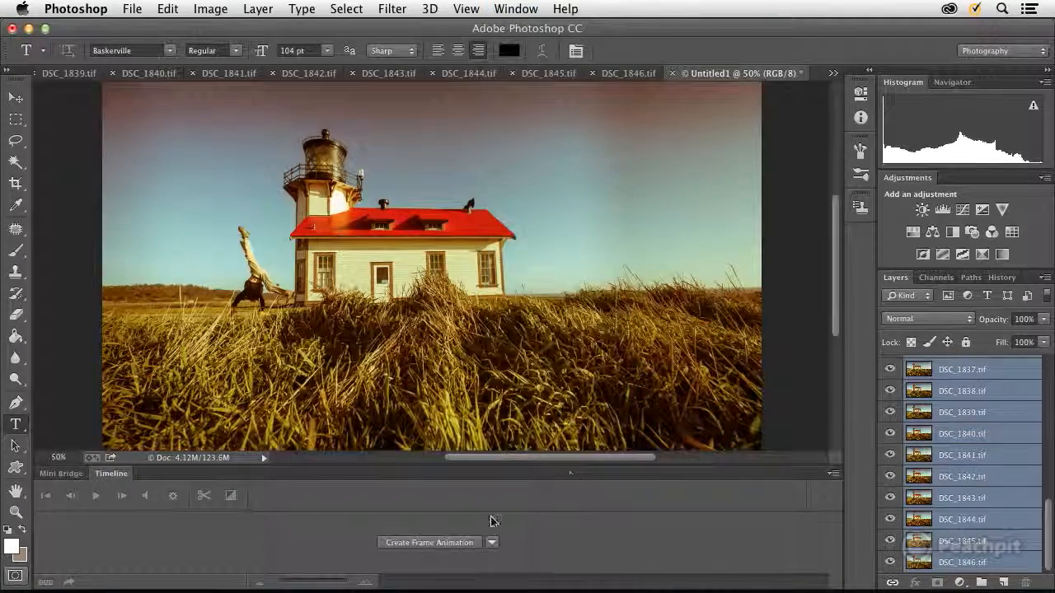
pyautogui.click(443, 549)
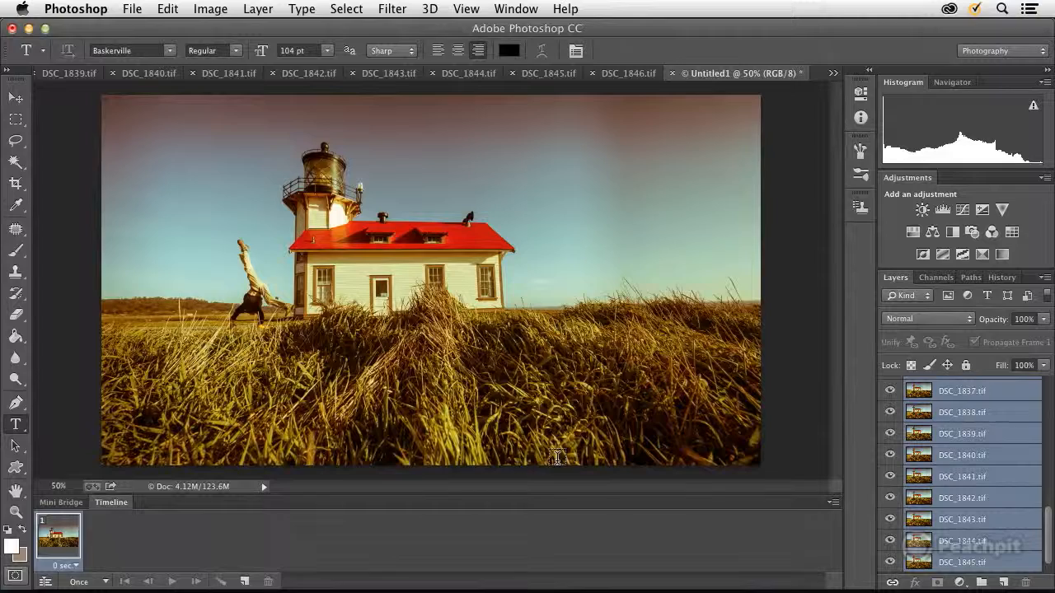
# - Make animation frames from the layers and play the animation
pyautogui.click(832, 503)
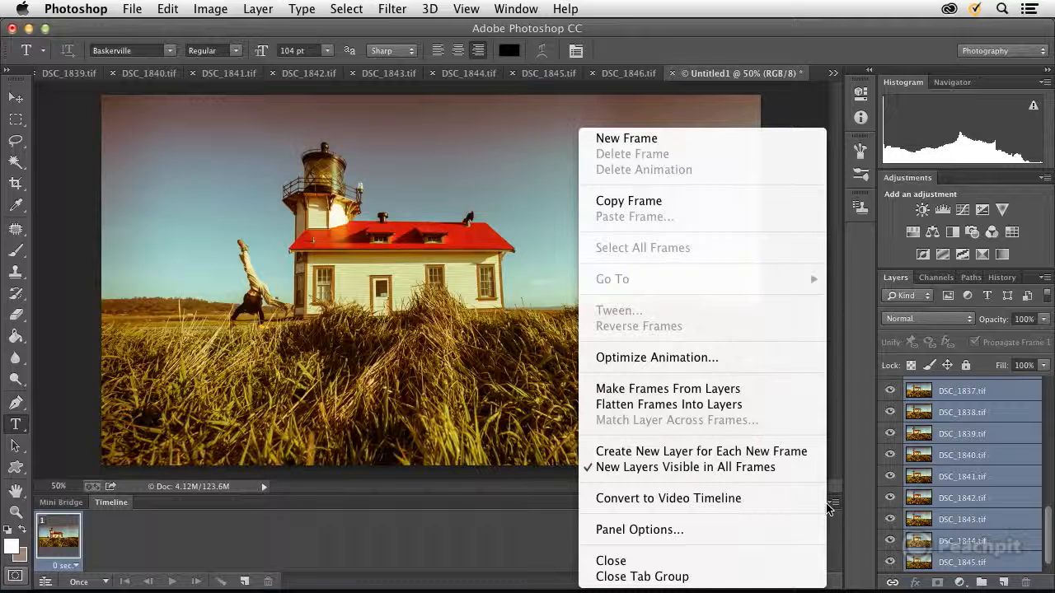
pyautogui.click(678, 389)
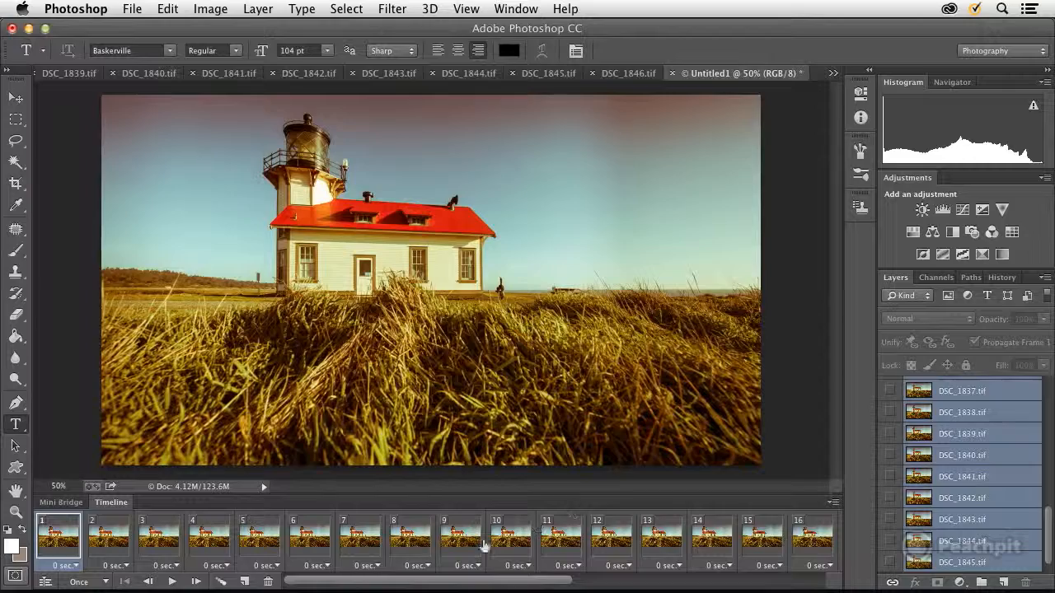
pyautogui.click(171, 582)
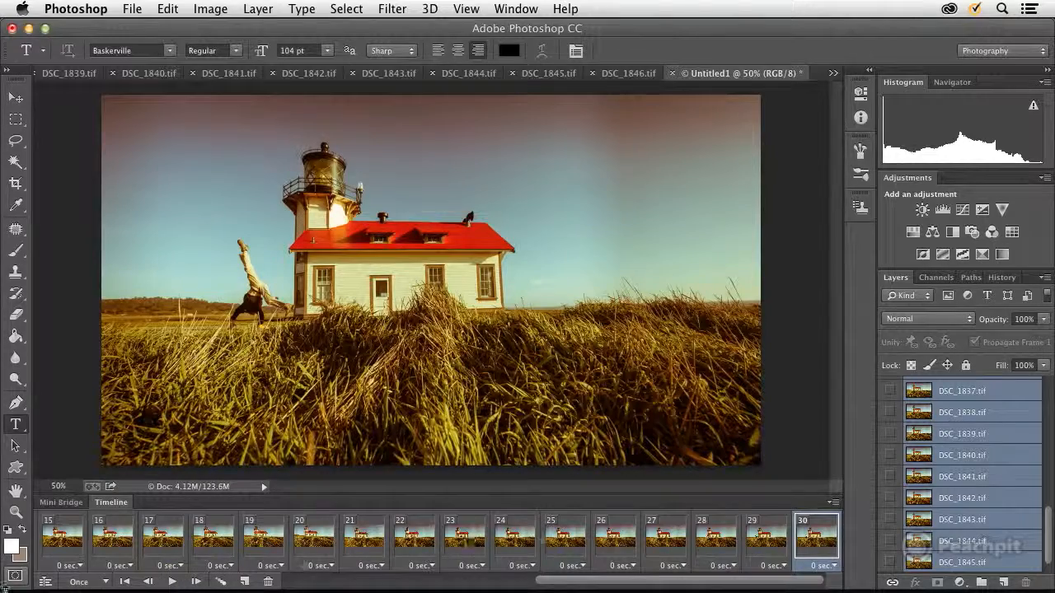
# - Reverse the order of the animation frames and play the result
pyautogui.click(833, 504)
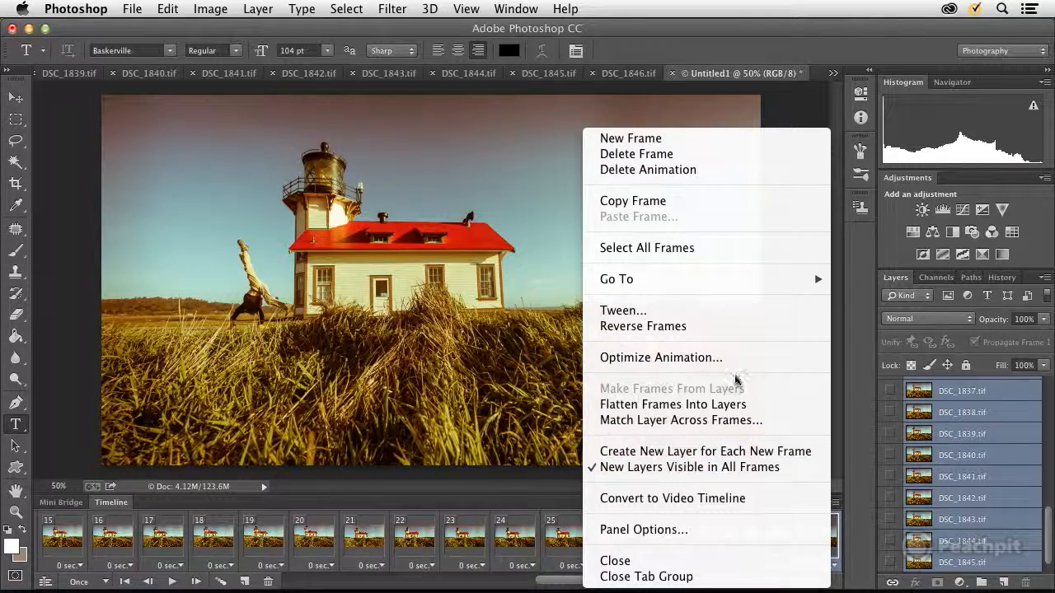
pyautogui.click(683, 327)
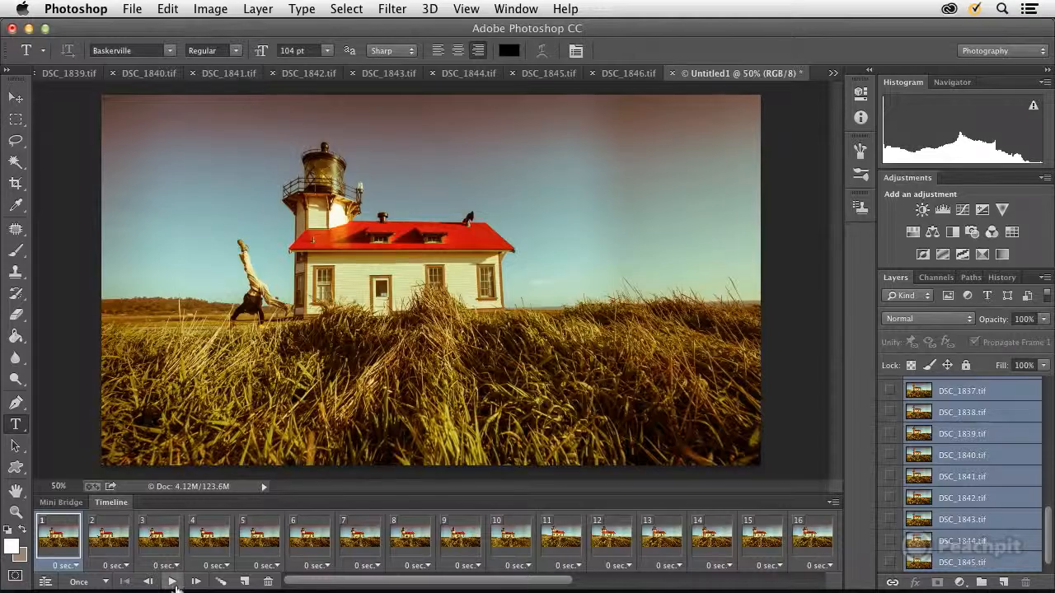
pyautogui.click(172, 581)
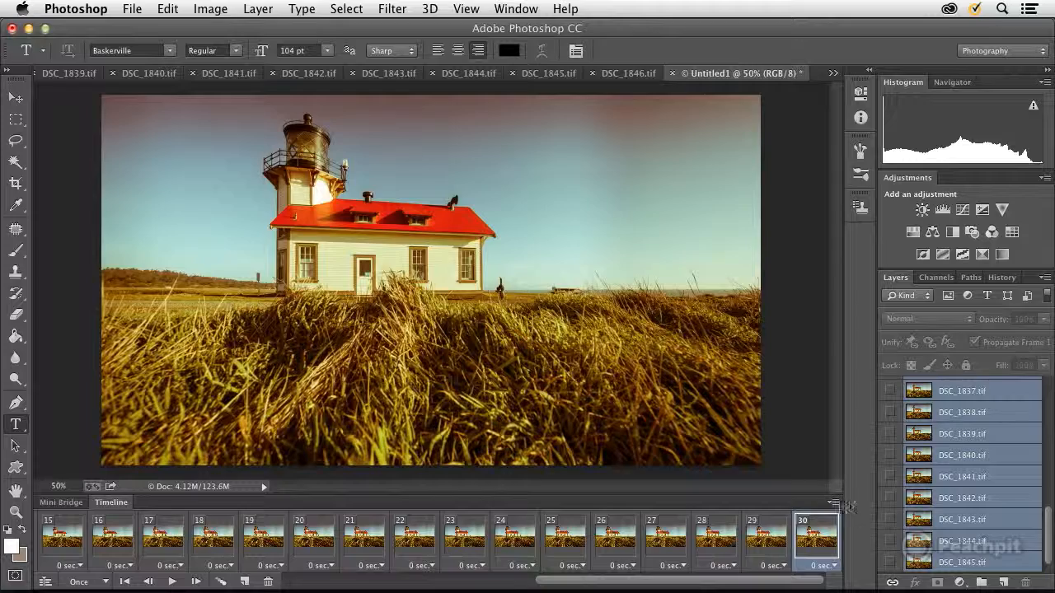
# - Set the delay of all animation frames to 0.2 seconds and preview the playback
pyautogui.click(832, 504)
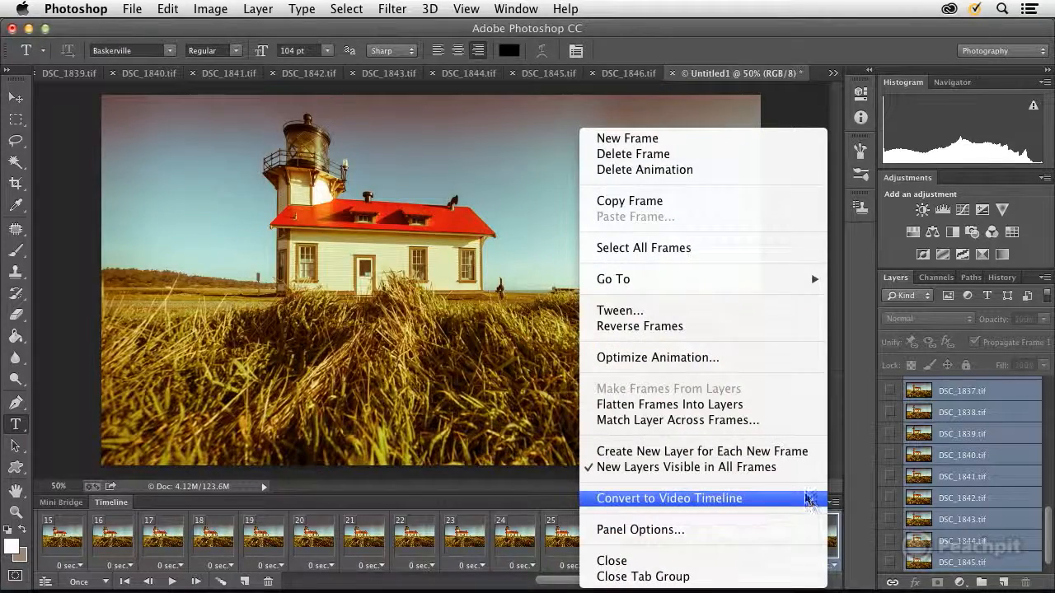
pyautogui.click(697, 248)
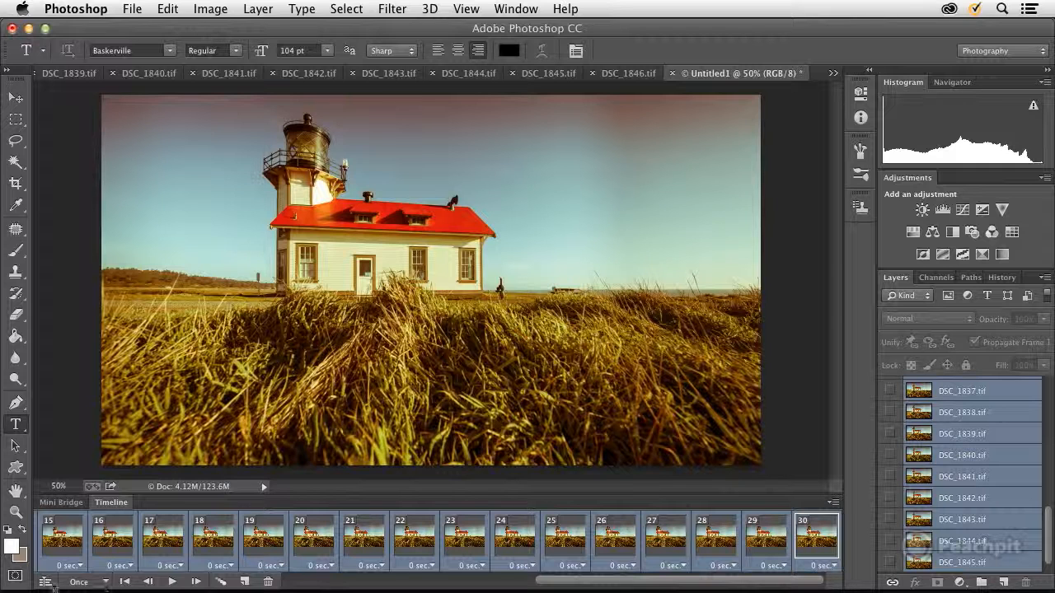
pyautogui.click(80, 569)
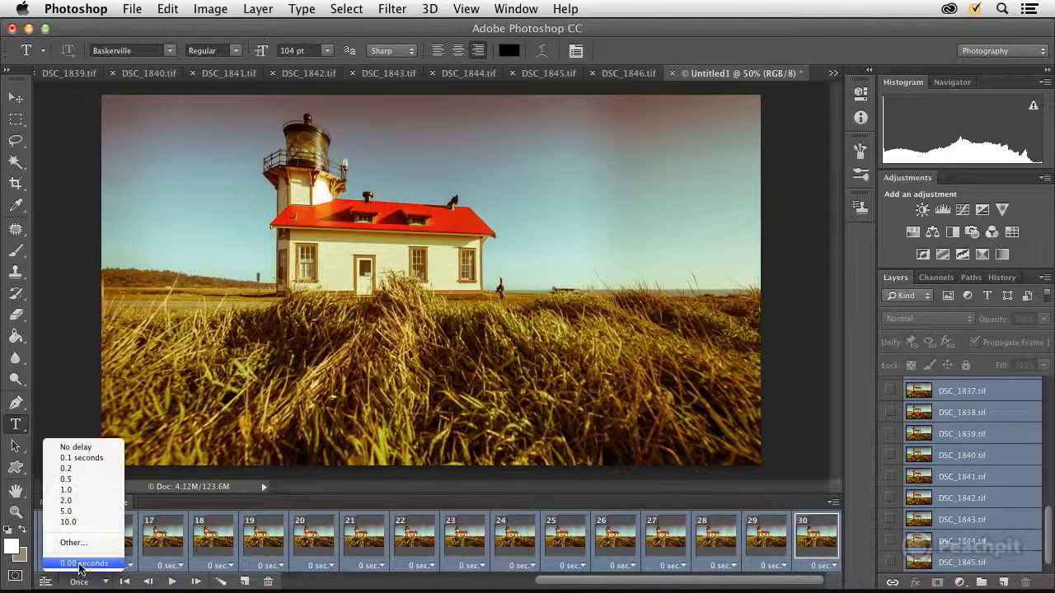
pyautogui.click(77, 470)
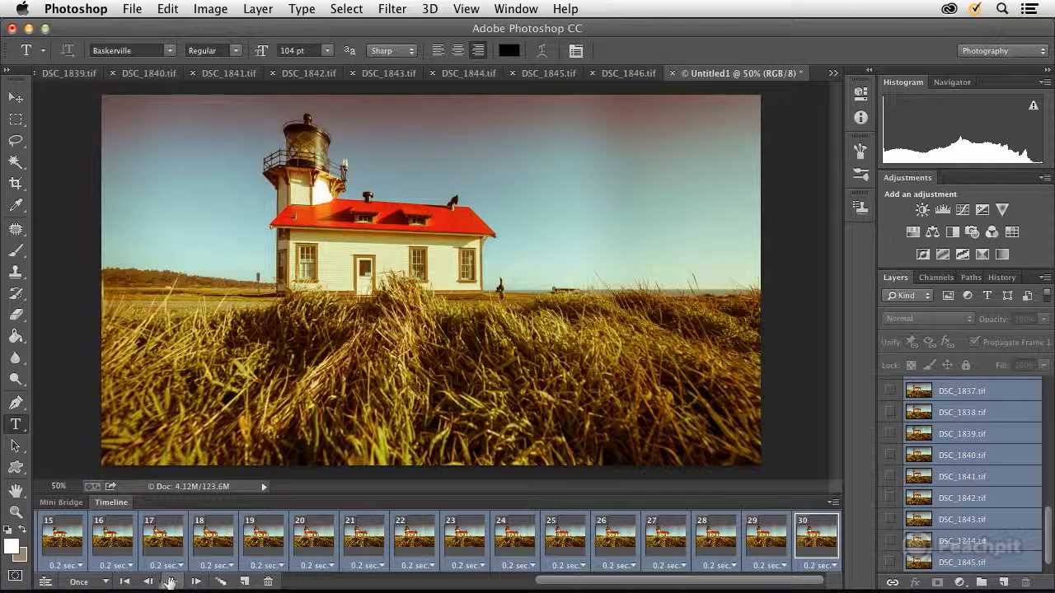
pyautogui.click(171, 581)
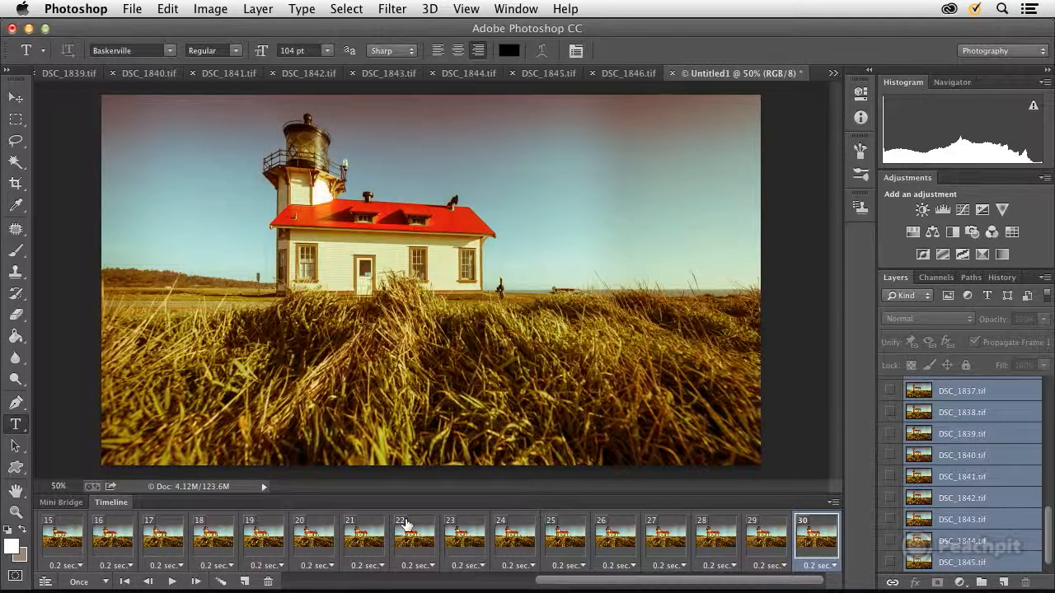
# - Render all frames as the H.264 video Untitled1.mp4 with the HD 720p 29.97 preset in a Video subfolder, and open the rendered file from Finder
pyautogui.click(138, 8)
pyautogui.moveTo(239, 326)
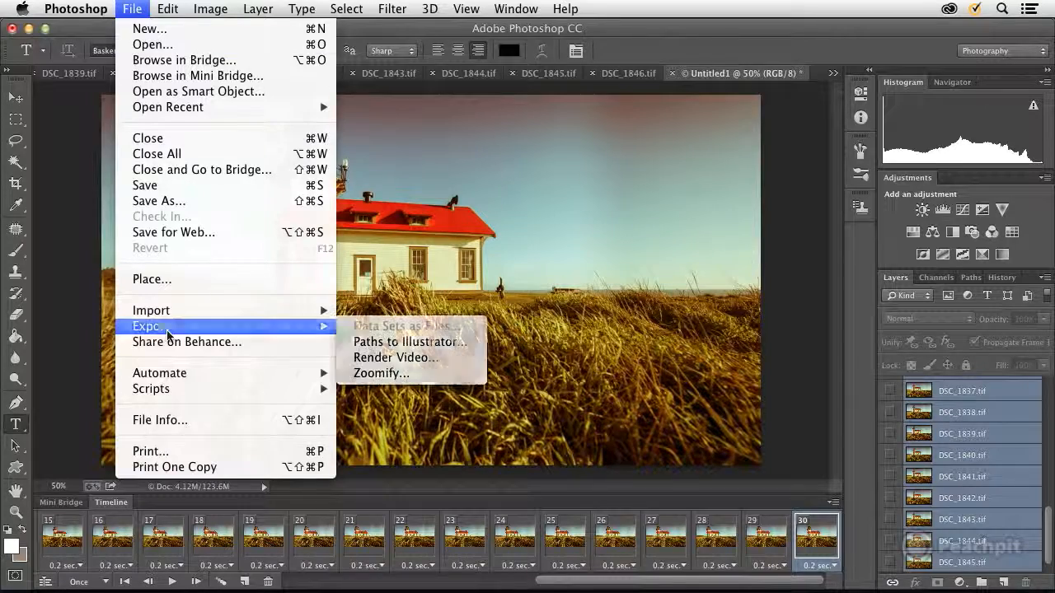
pyautogui.click(412, 363)
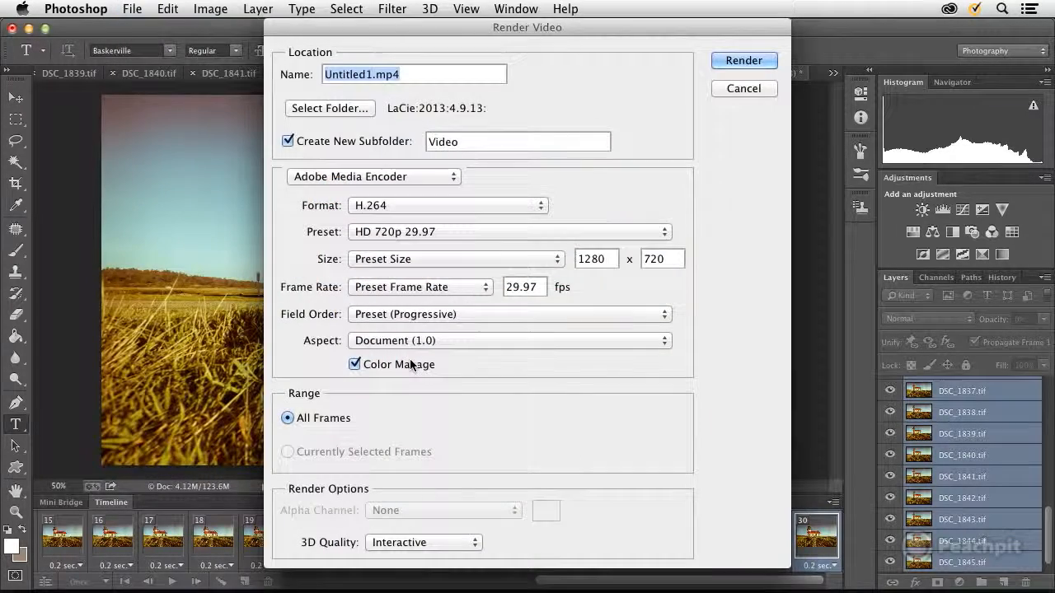
pyautogui.click(436, 232)
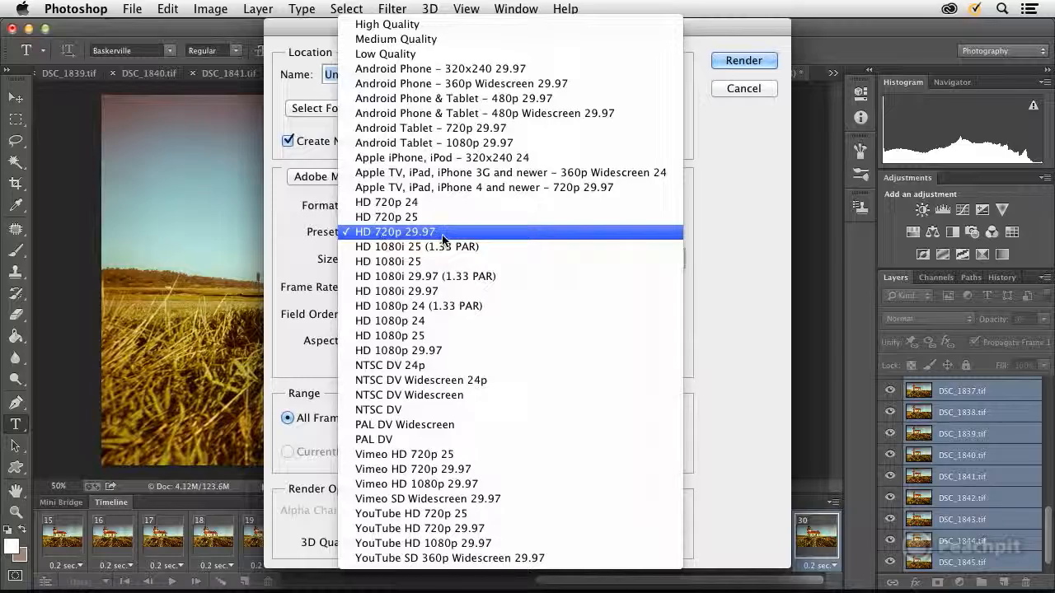
pyautogui.click(442, 232)
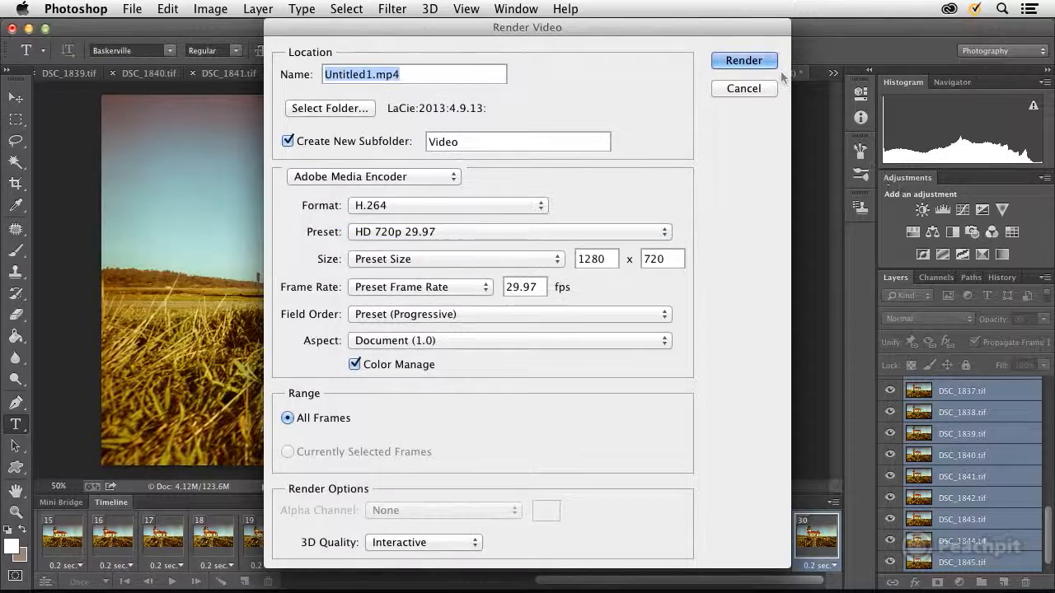
pyautogui.click(747, 62)
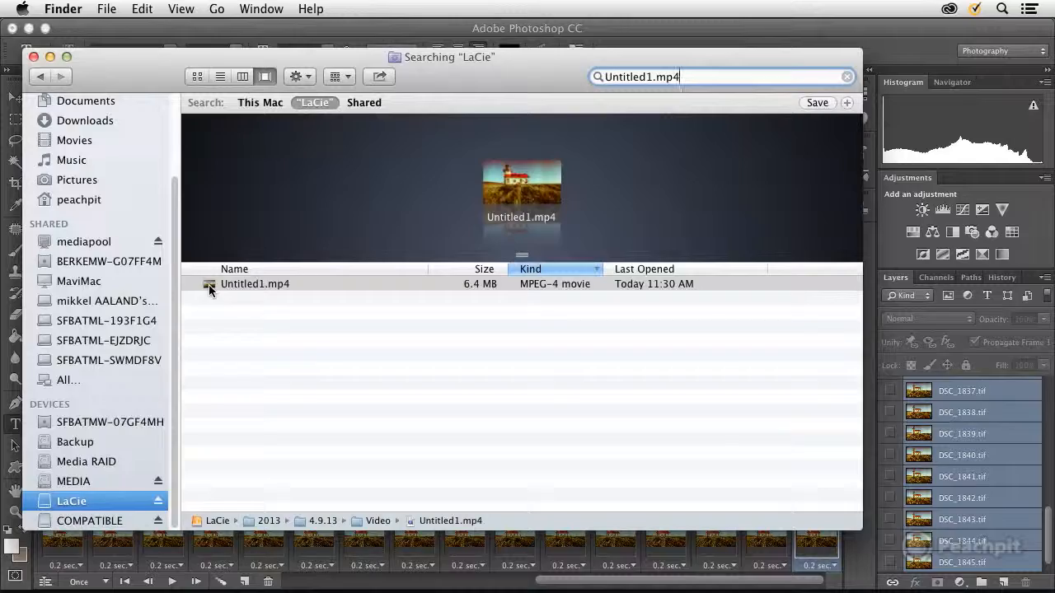
pyautogui.doubleClick(207, 284)
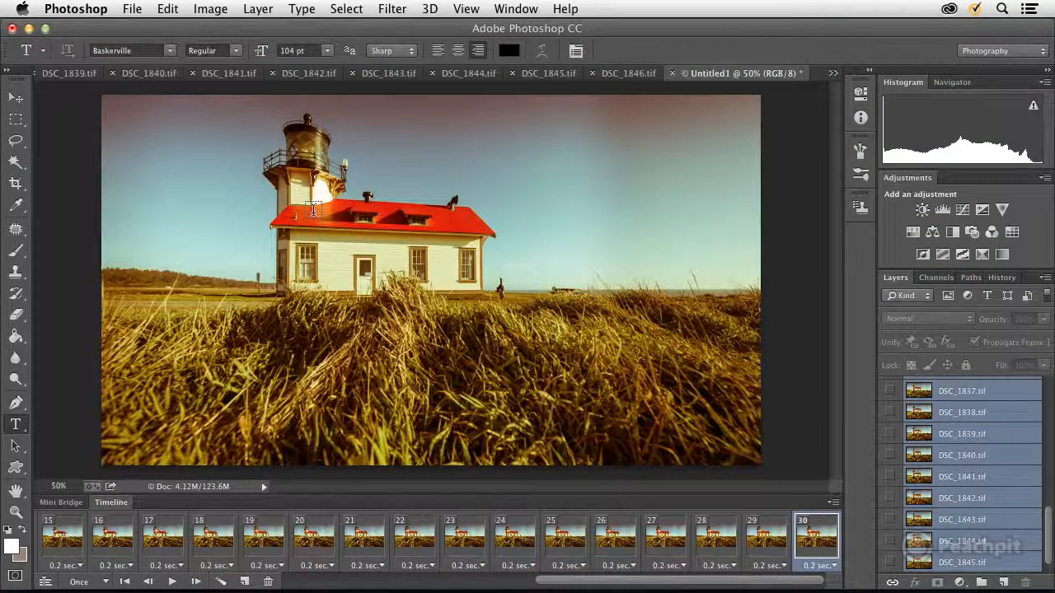
# - Open the animation in Save for Web, set the GIF's width to 800 px and preview it in the browser
pyautogui.click(132, 8)
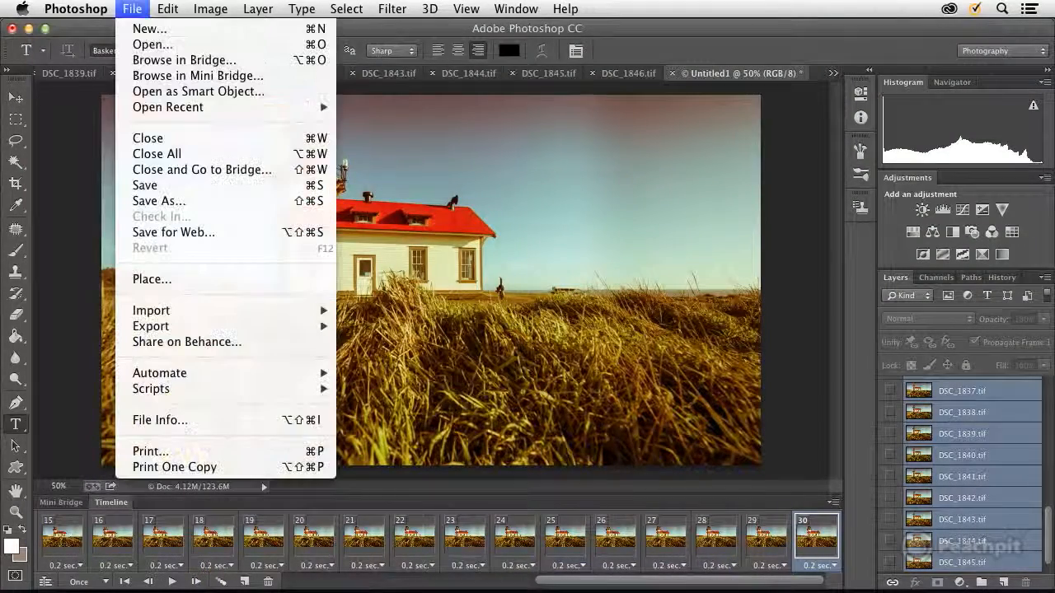
pyautogui.click(170, 232)
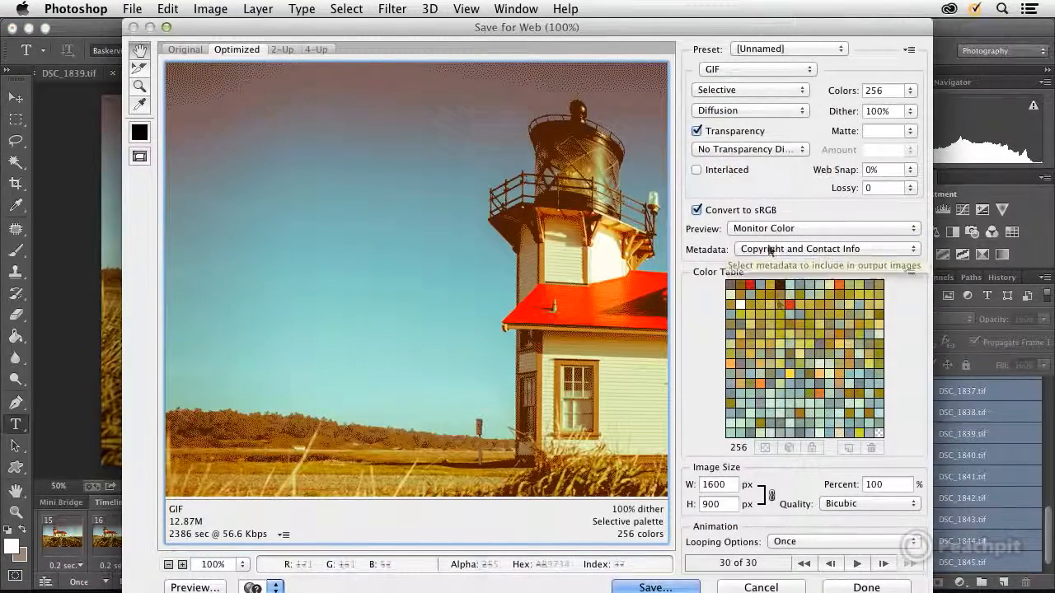
pyautogui.click(706, 488)
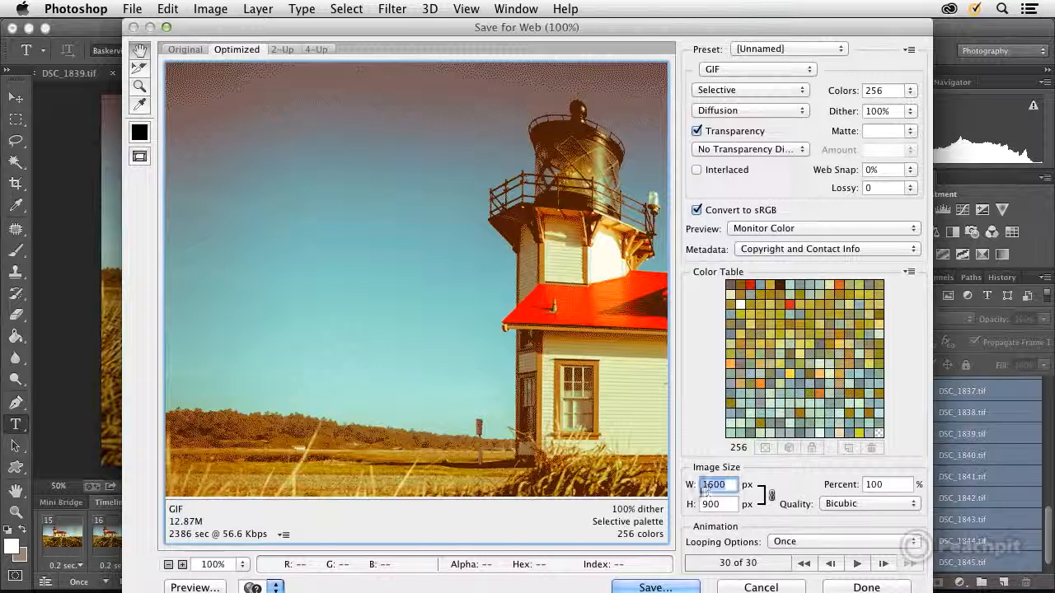
pyautogui.write('800')
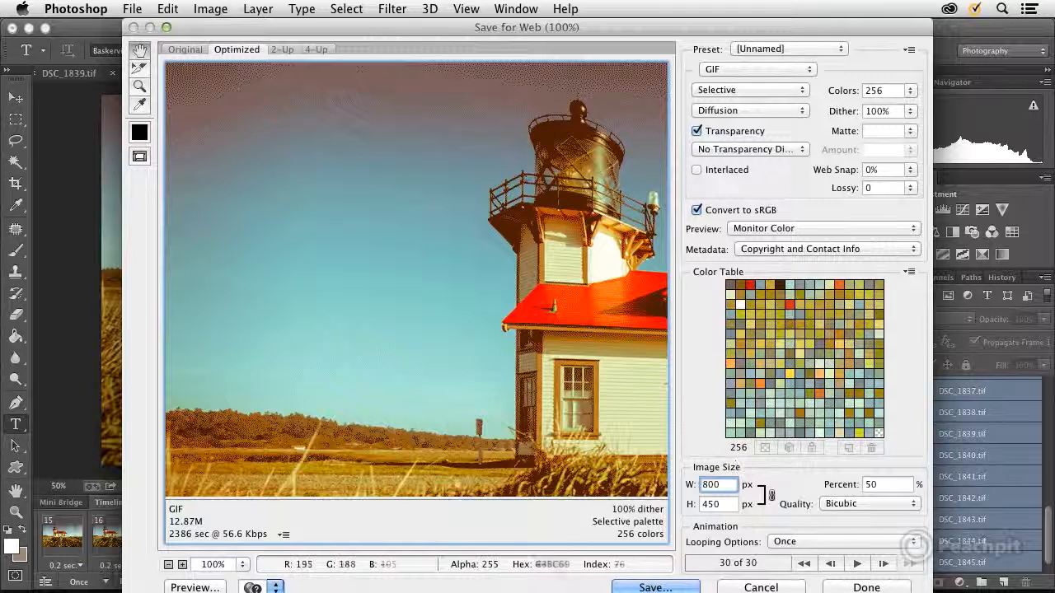
pyautogui.click(201, 587)
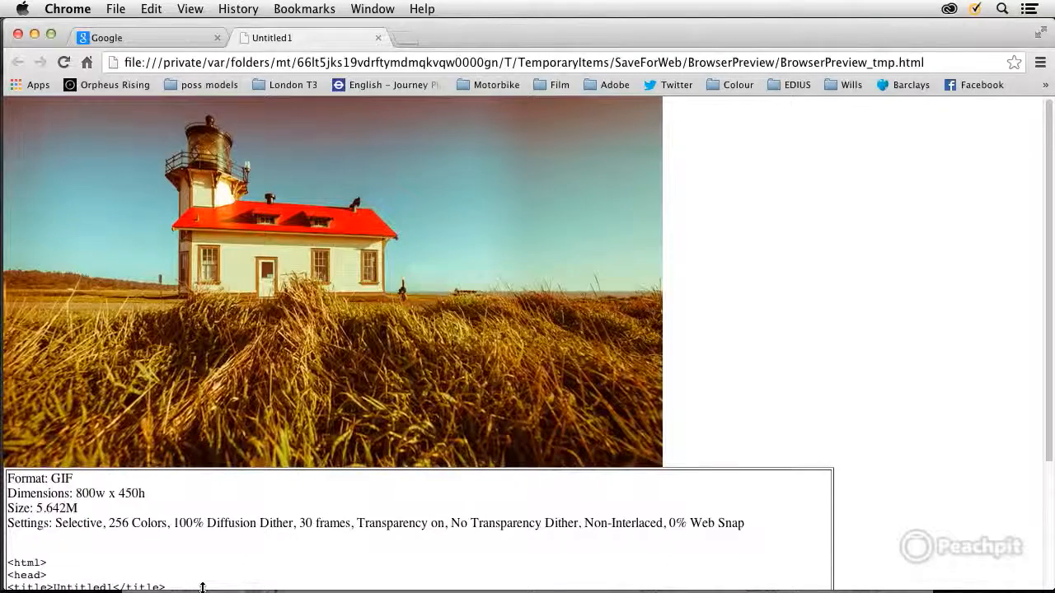
# - Switch back to Photoshop, set the GIF's looping option to Forever and preview it in the browser again
pyautogui.press('super+Tab')
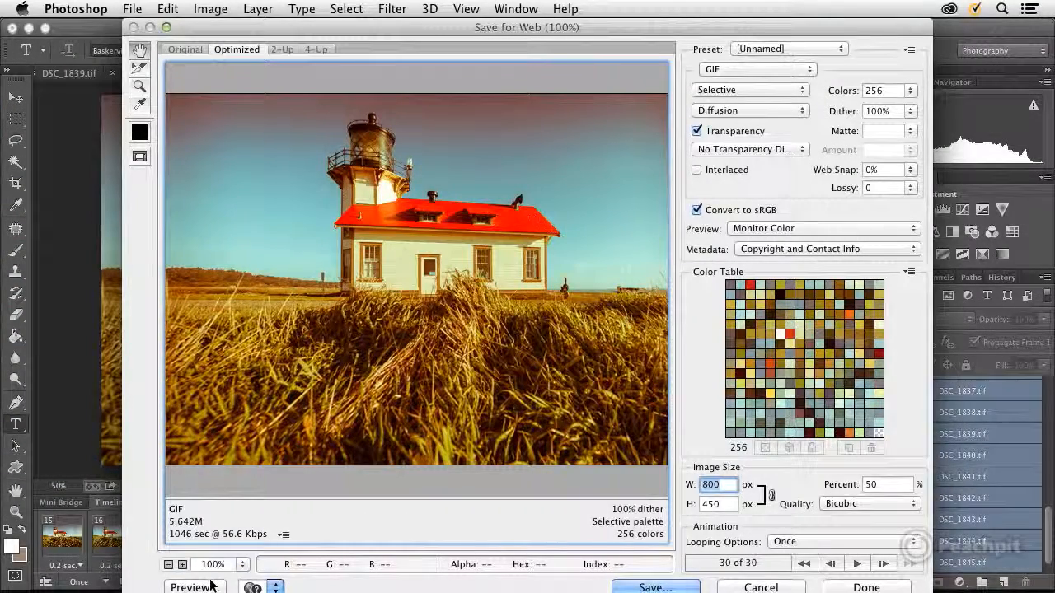
pyautogui.click(841, 539)
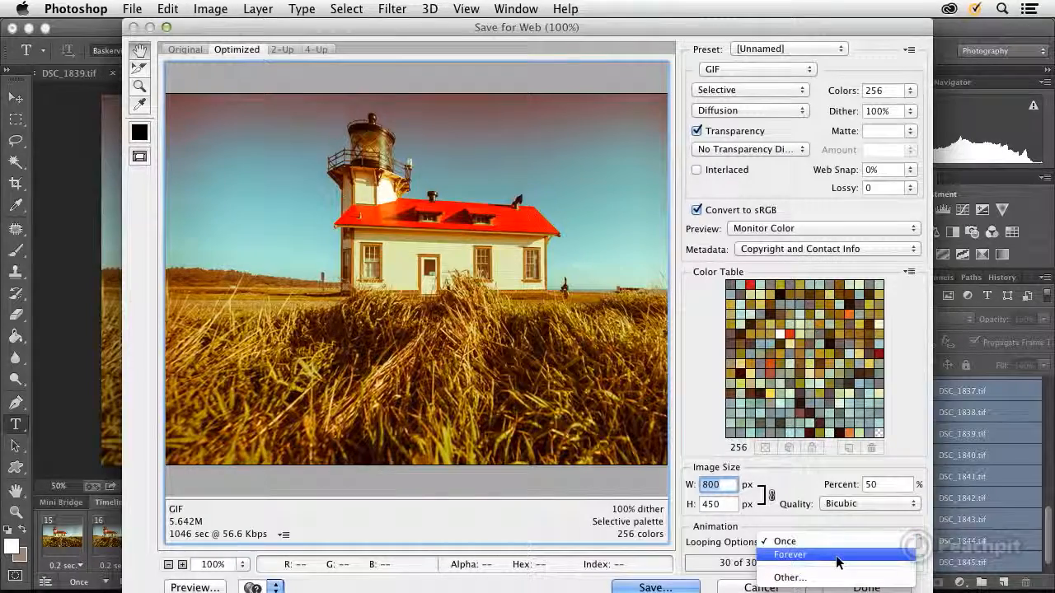
pyautogui.click(837, 555)
pyautogui.click(191, 587)
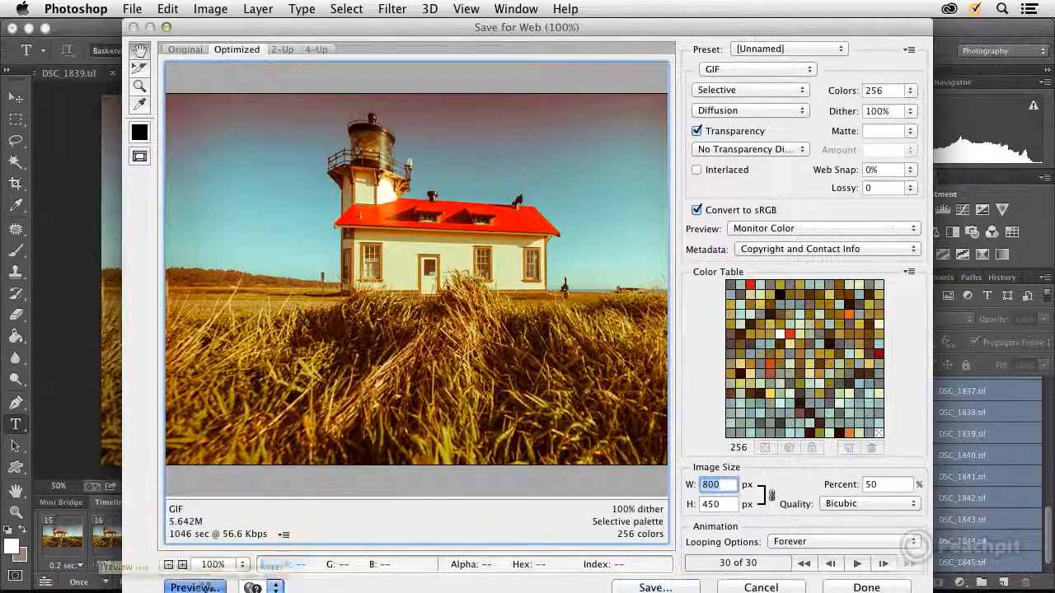